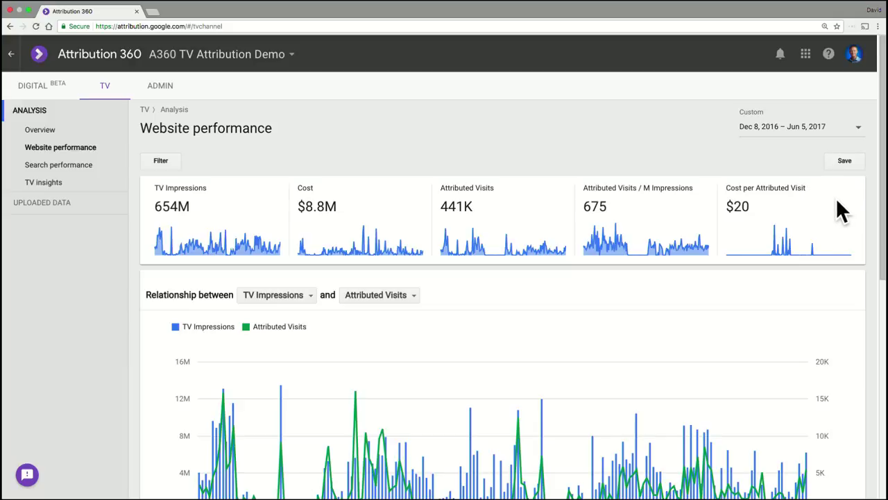
# - Plot TV Impressions against Attributed Visits / M Impressions in the relationship chart
pyautogui.scroll(-2, 836, 197)
pyautogui.scroll(-1, 527, 223)
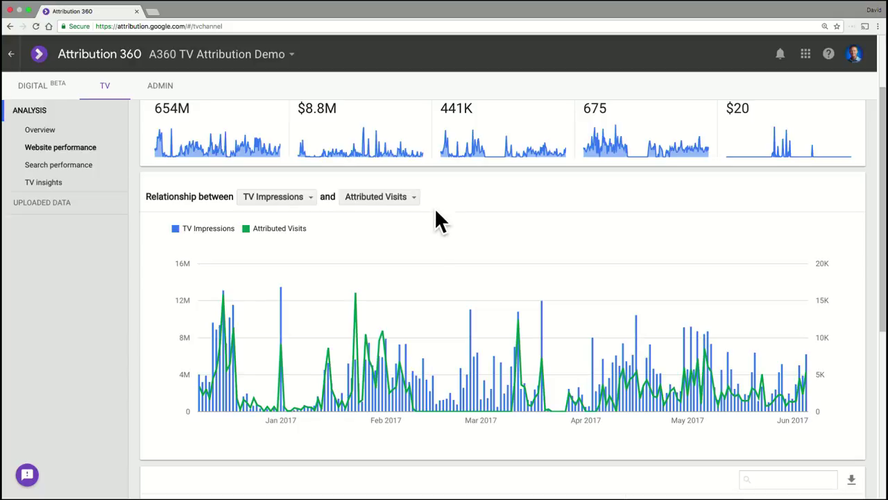
pyautogui.click(414, 198)
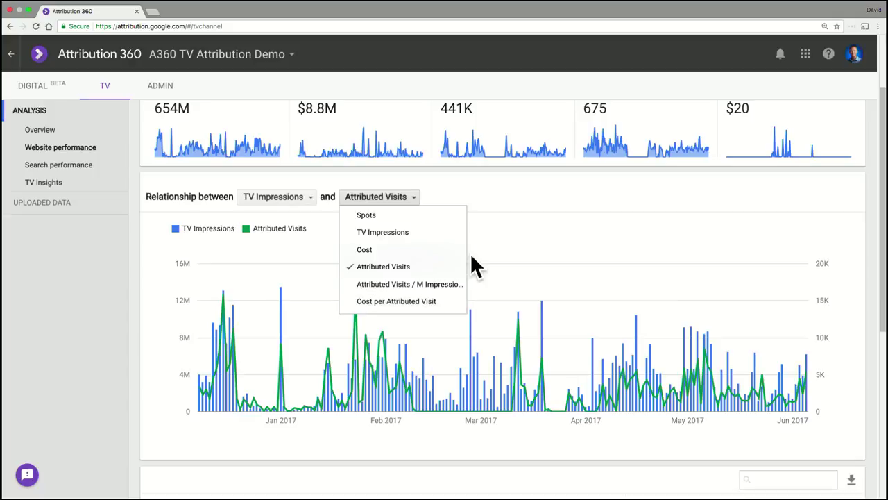
pyautogui.click(453, 281)
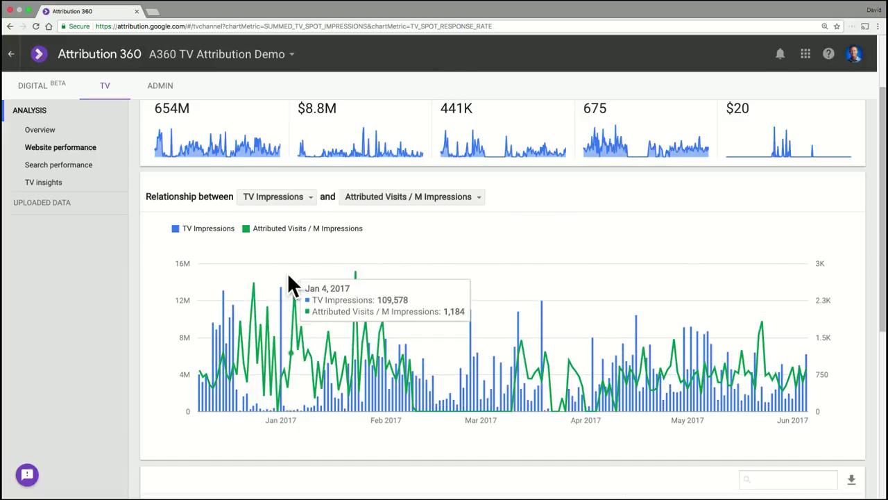
pyautogui.moveTo(263, 303)
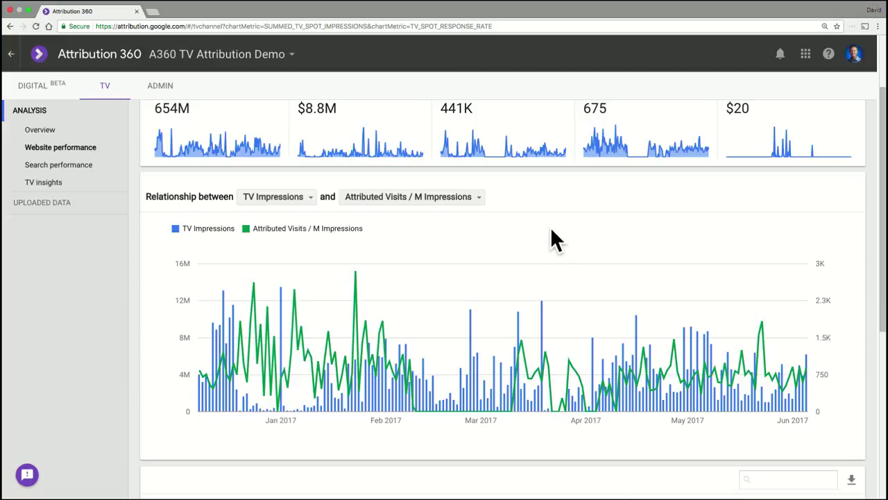
pyautogui.scroll(-4, 882, 192)
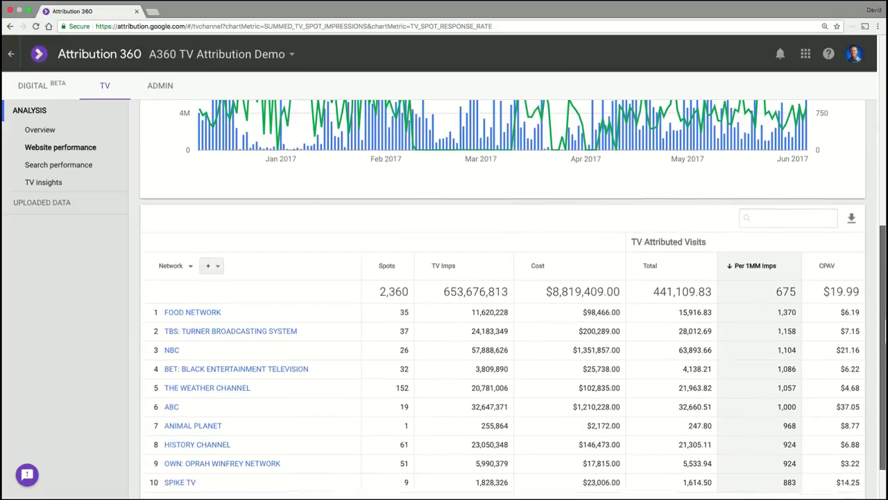
# - Add Daypart as a second table dimension beside Network and sort rows by TV impressions
pyautogui.scroll(-1, 881, 278)
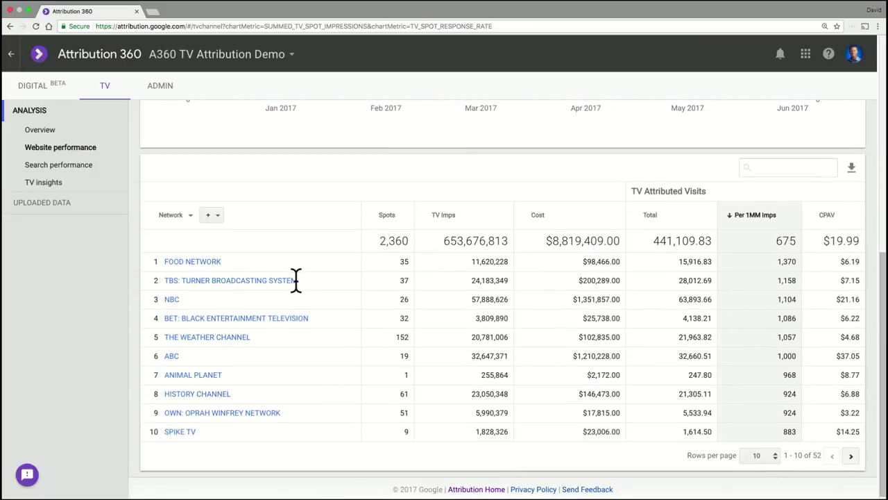
pyautogui.click(185, 212)
pyautogui.click(244, 185)
pyautogui.click(221, 212)
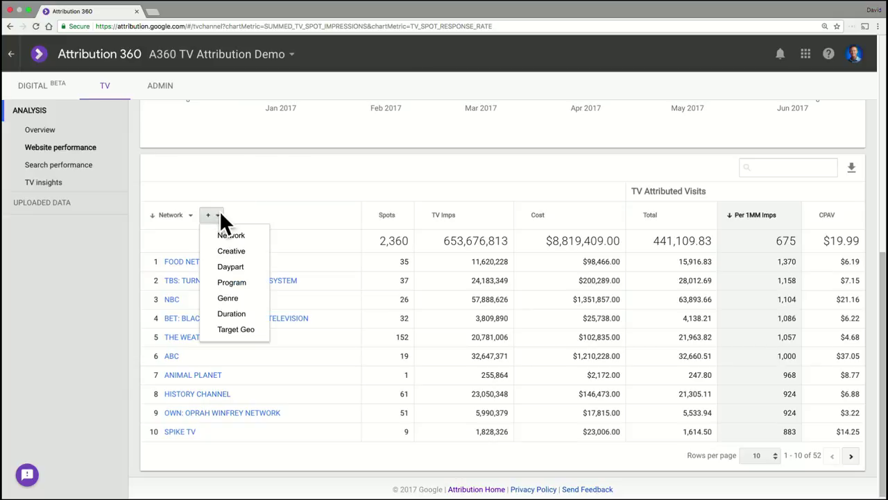
pyautogui.click(233, 258)
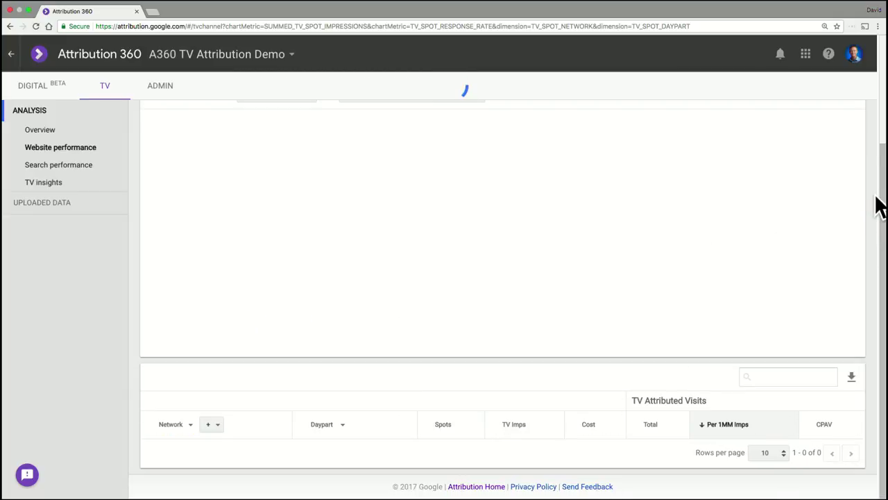
pyautogui.scroll(-3, 884, 196)
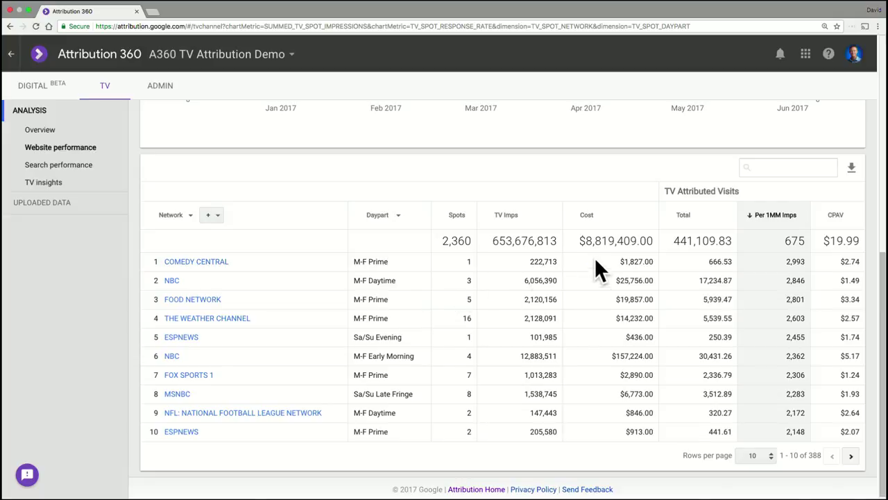
pyautogui.click(490, 216)
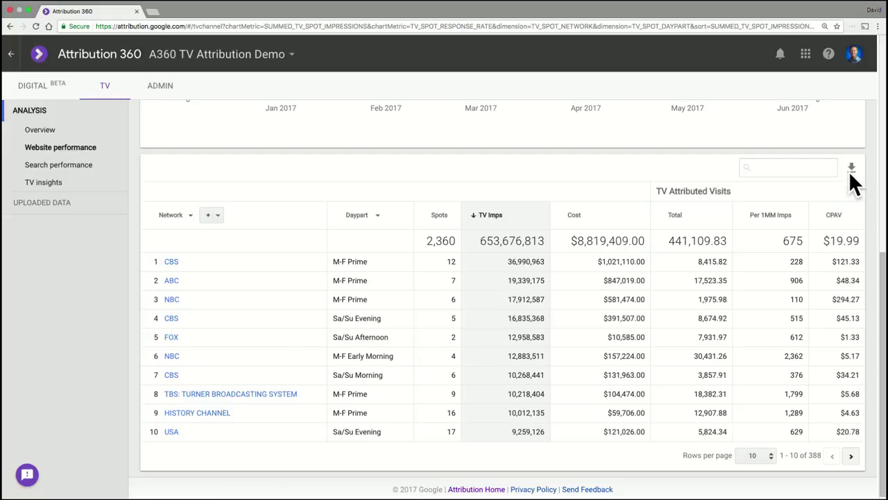
# - Download the network-by-daypart table as a CSV file
pyautogui.click(851, 168)
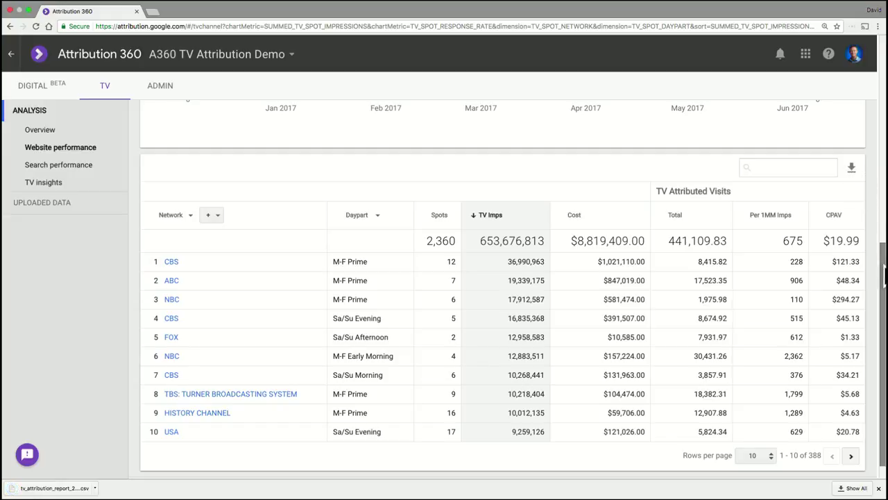
pyautogui.scroll(10, 880, 62)
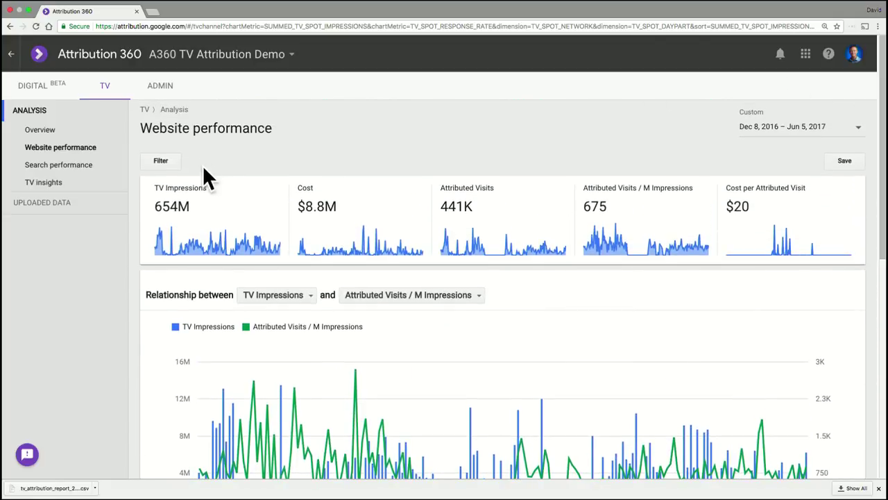
# - Start a report filter with the rule Network exactly matches NBC
pyautogui.click(166, 161)
pyautogui.click(192, 217)
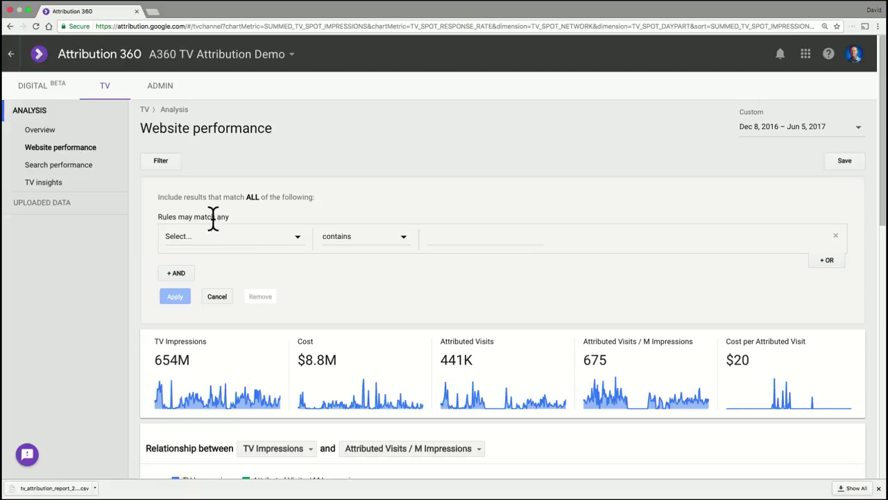
pyautogui.click(249, 234)
pyautogui.click(249, 251)
pyautogui.click(407, 238)
pyautogui.click(396, 253)
pyautogui.click(450, 238)
pyautogui.write('NBC')
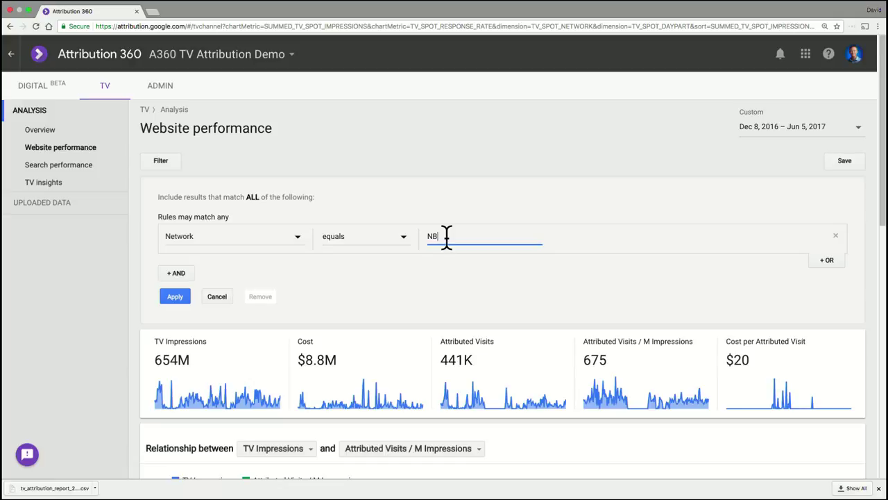
# - Add an OR rule where Network exactly matches CBS
pyautogui.click(827, 262)
pyautogui.click(268, 264)
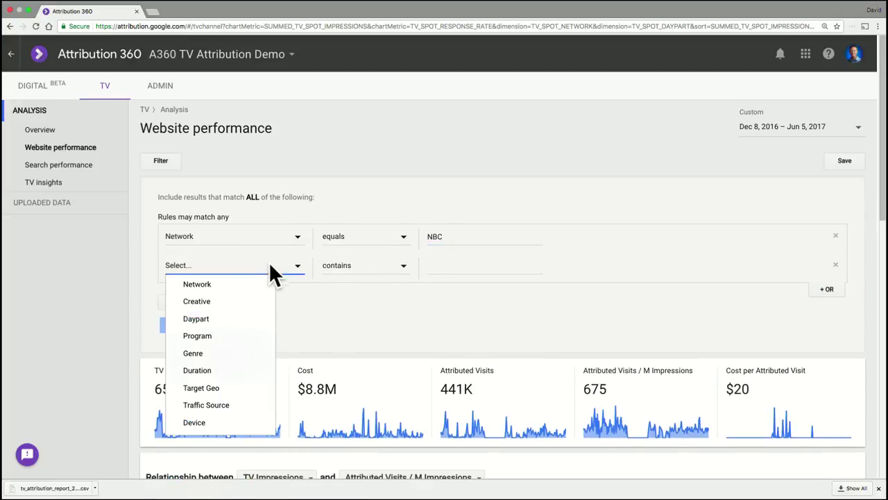
pyautogui.click(269, 284)
pyautogui.click(430, 261)
pyautogui.write('CBS')
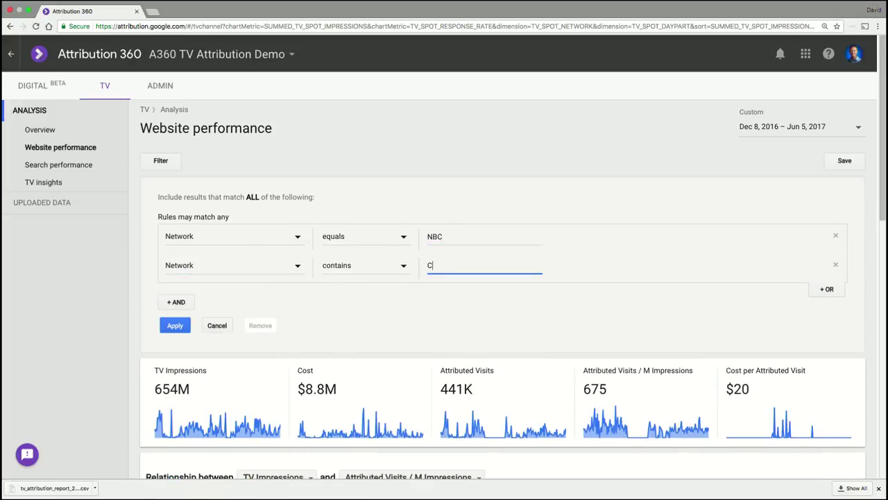
pyautogui.click(395, 270)
pyautogui.click(394, 281)
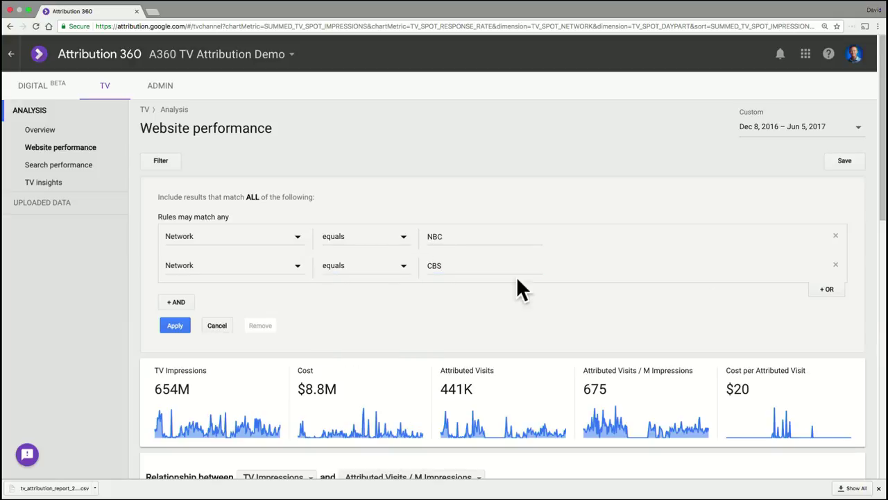
# - Add a third OR rule where Network exactly matches ABC
pyautogui.click(830, 290)
pyautogui.click(252, 297)
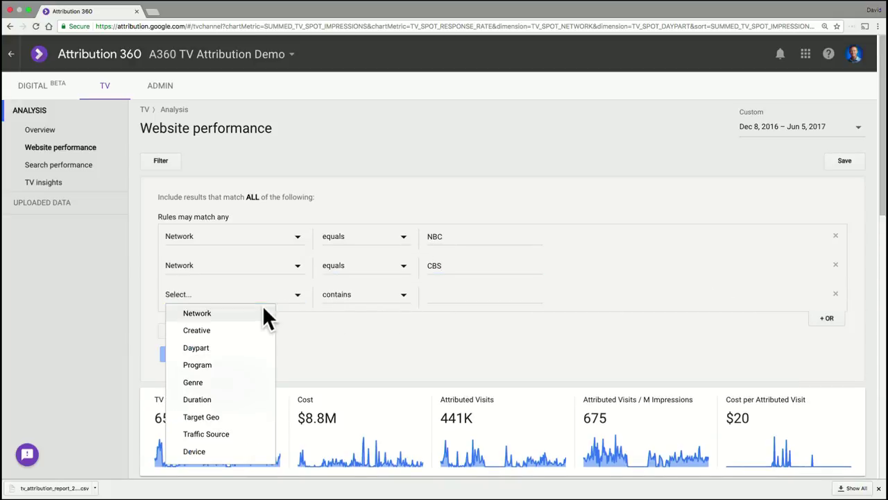
pyautogui.click(264, 311)
pyautogui.click(368, 298)
pyautogui.click(371, 311)
pyautogui.click(444, 294)
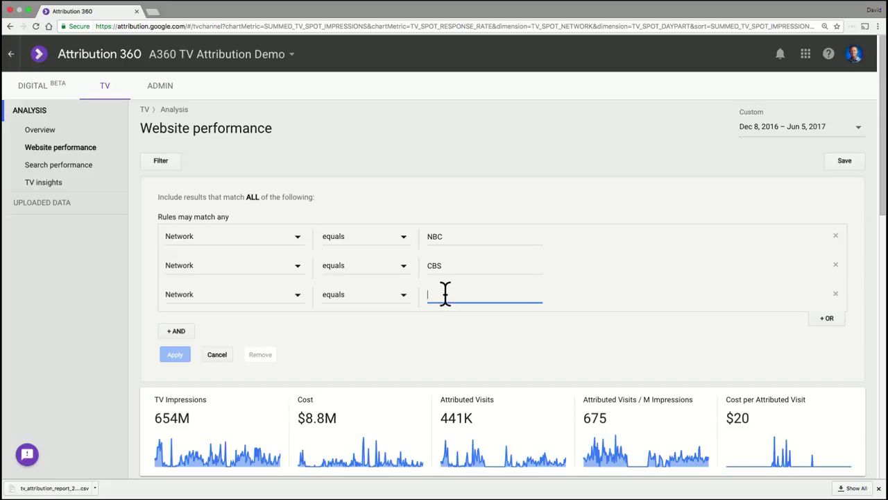
pyautogui.write('ABC')
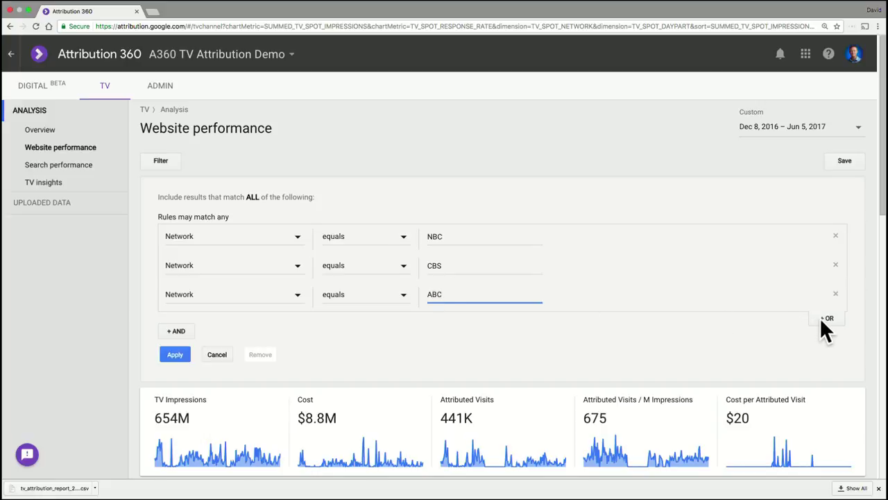
# - Add a fourth OR rule where Network exactly matches FOX and apply the filter
pyautogui.click(822, 320)
pyautogui.click(208, 323)
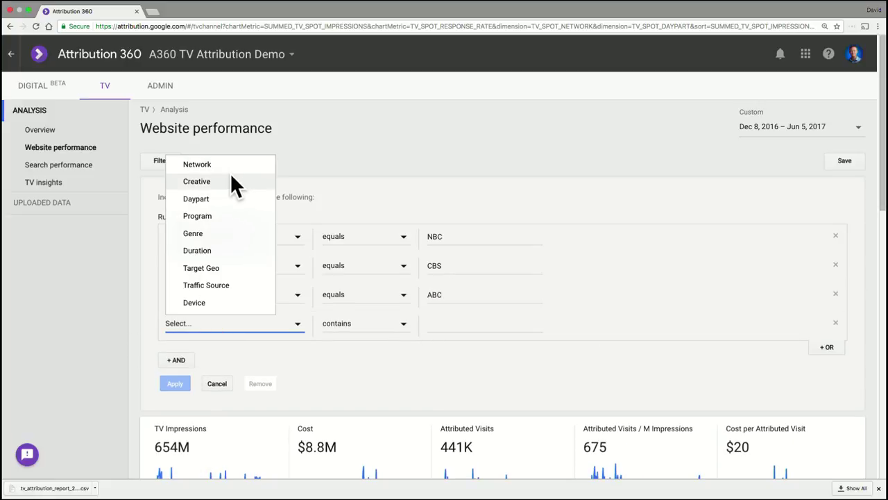
pyautogui.click(208, 164)
pyautogui.click(353, 323)
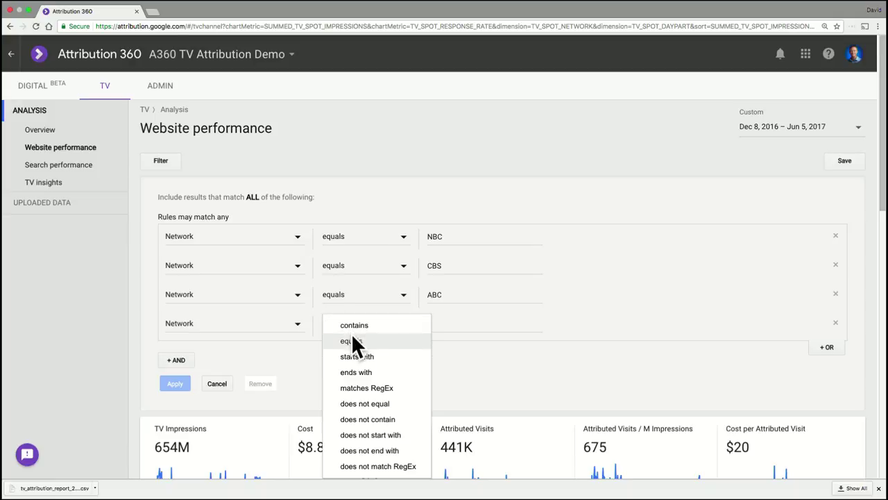
pyautogui.click(353, 340)
pyautogui.click(428, 324)
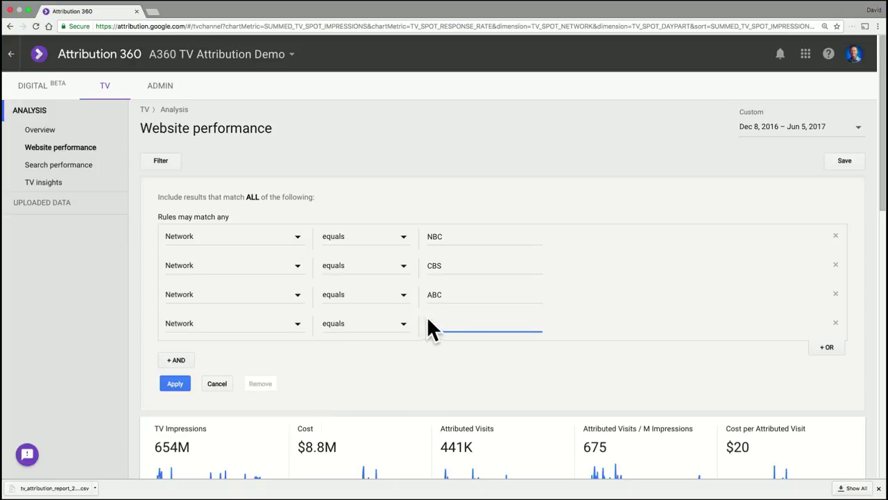
pyautogui.write('FOX')
pyautogui.click(175, 383)
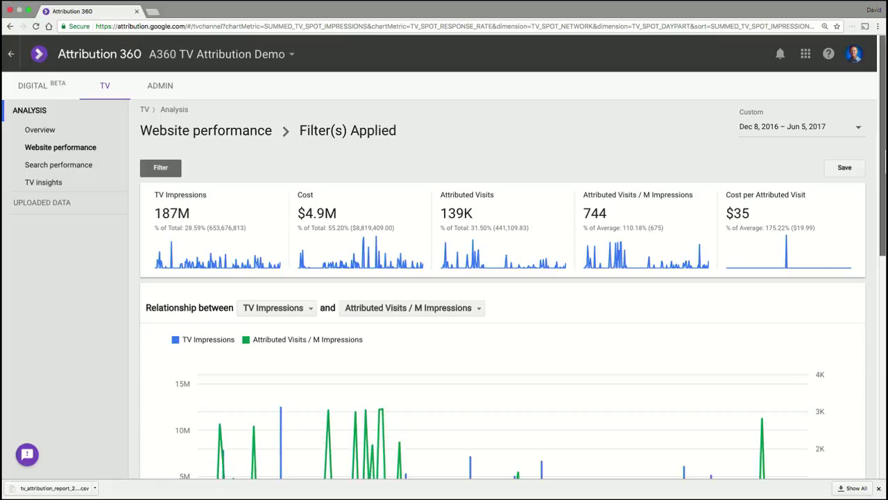
# - Save the filtered website report as a custom report named 'Broadcast Networks'
pyautogui.scroll(-2, 513, 278)
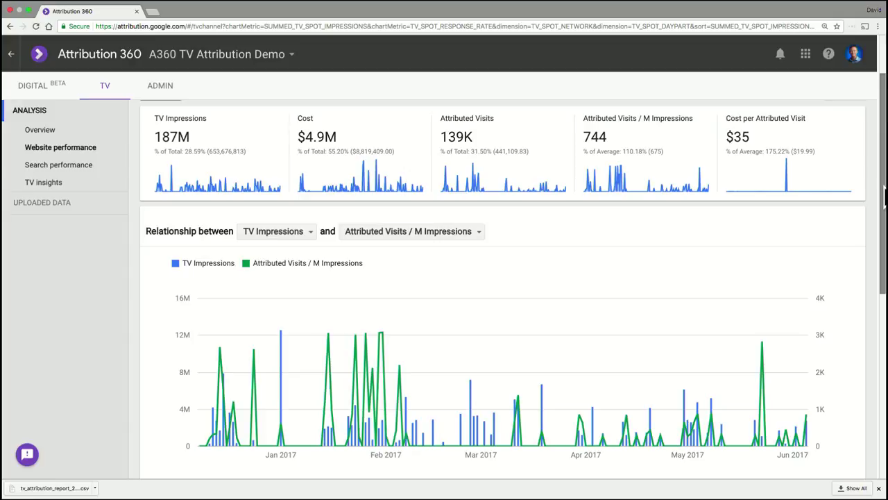
pyautogui.scroll(2, 503, 278)
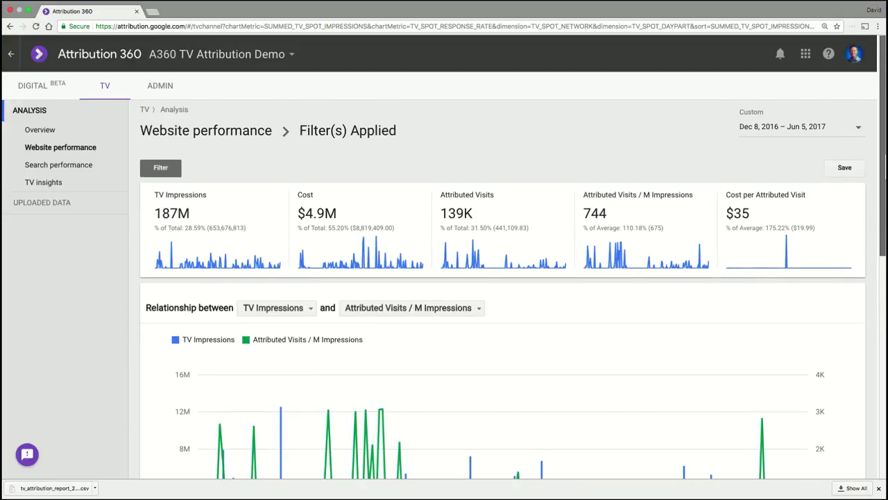
pyautogui.click(860, 169)
pyautogui.click(713, 223)
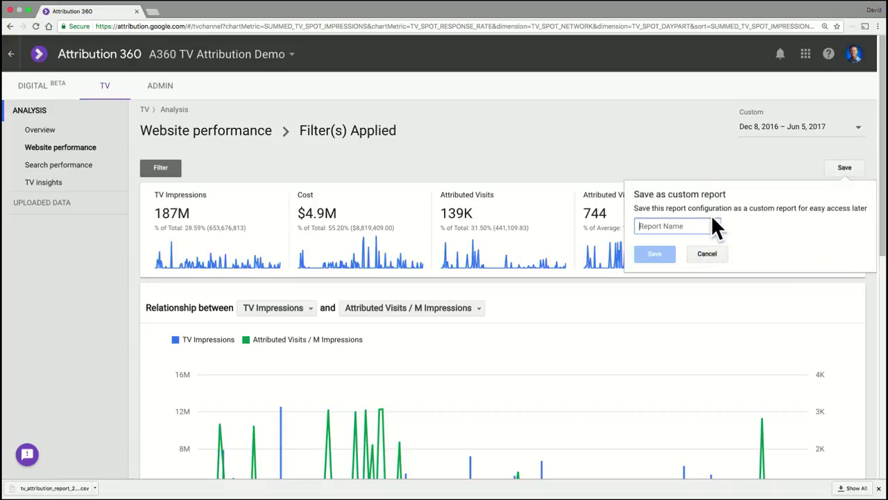
pyautogui.write('Broad')
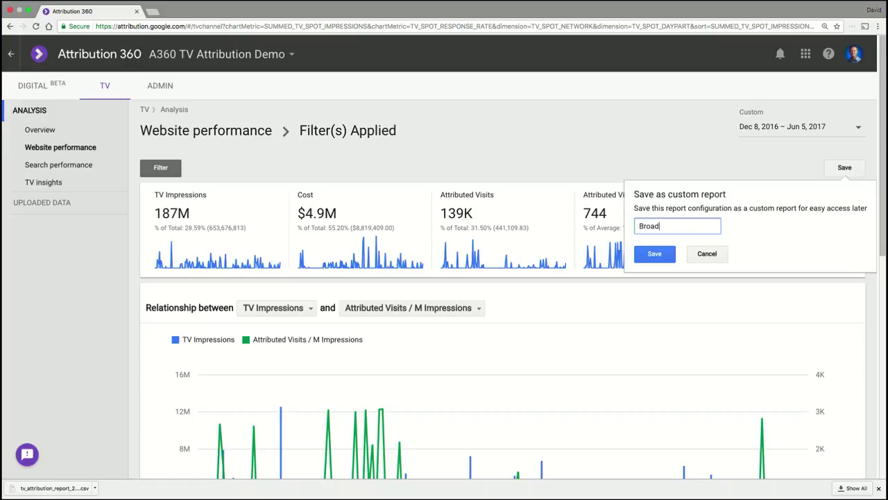
pyautogui.write('cast Networks')
pyautogui.click(667, 249)
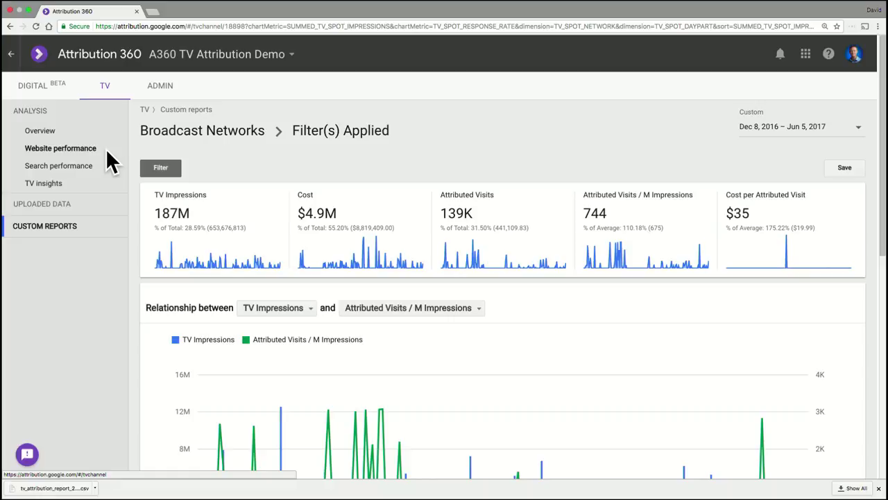
# - Switch to the Search performance report and open the Search Share comparison metric list
pyautogui.click(105, 167)
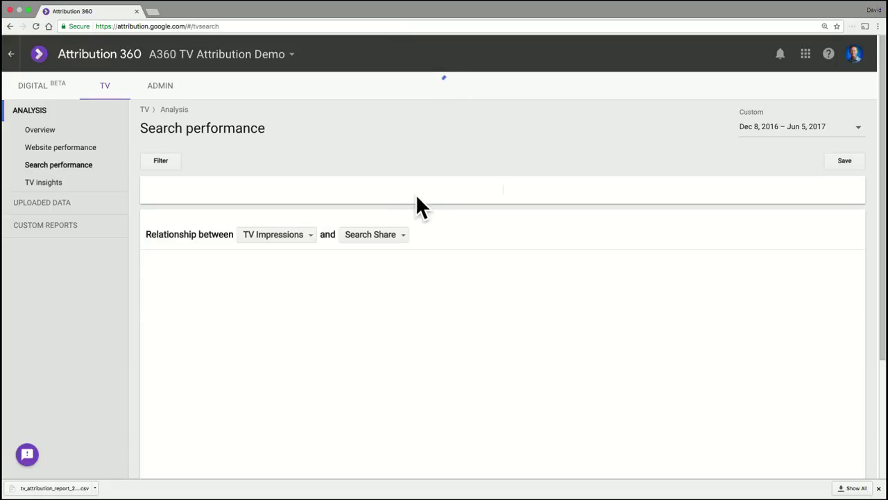
pyautogui.scroll(-1, 468, 212)
pyautogui.scroll(-2, 474, 178)
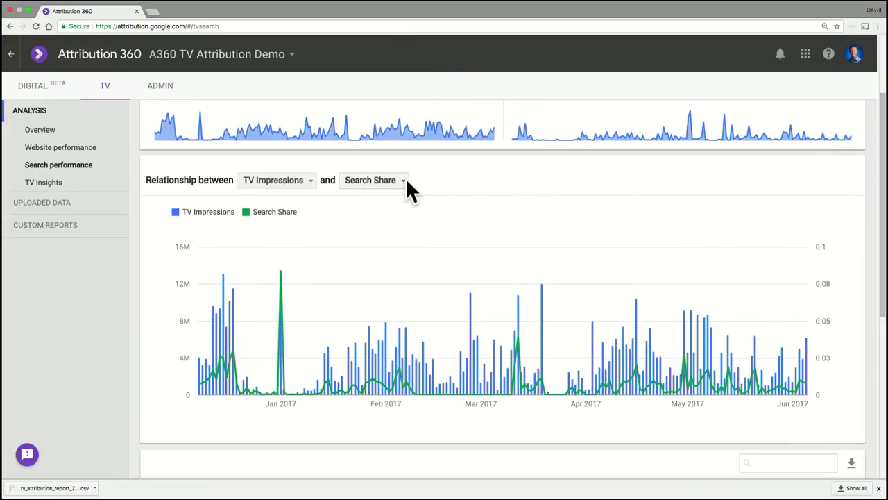
pyautogui.click(405, 180)
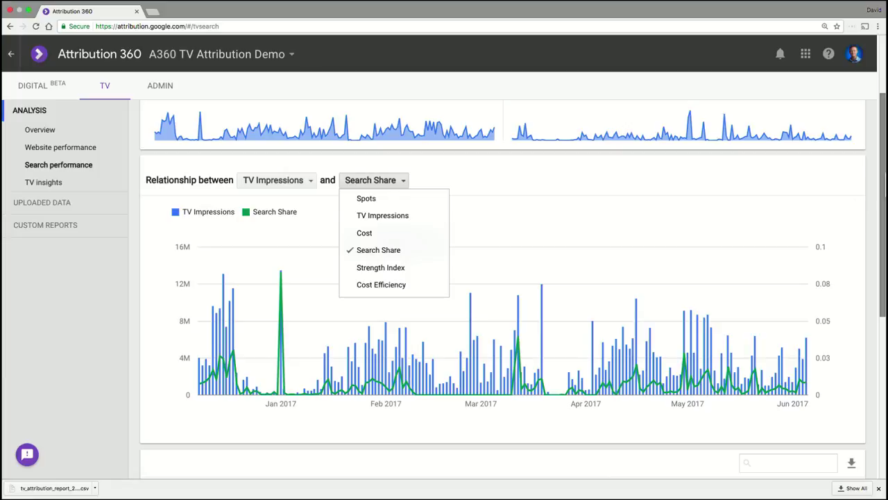
# - Scroll down to the network table ranked by Strength Index, led by FOX at 3.31
pyautogui.scroll(-2, 883, 187)
pyautogui.scroll(-5, 473, 377)
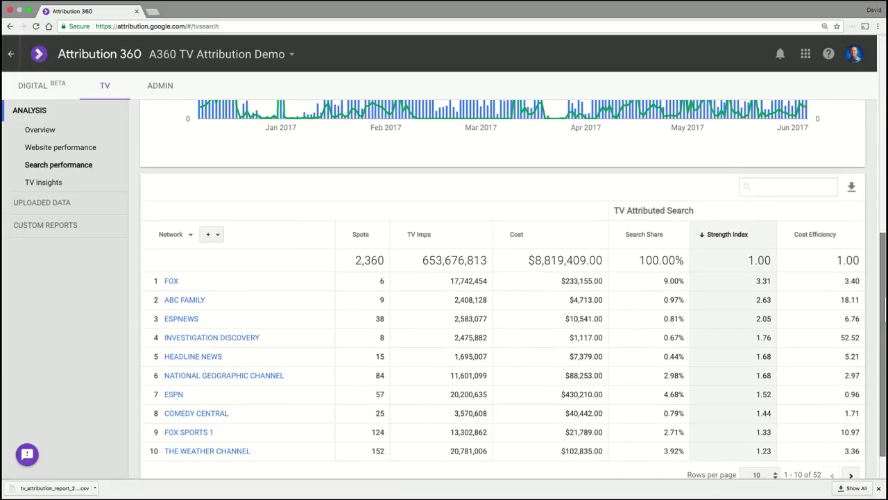